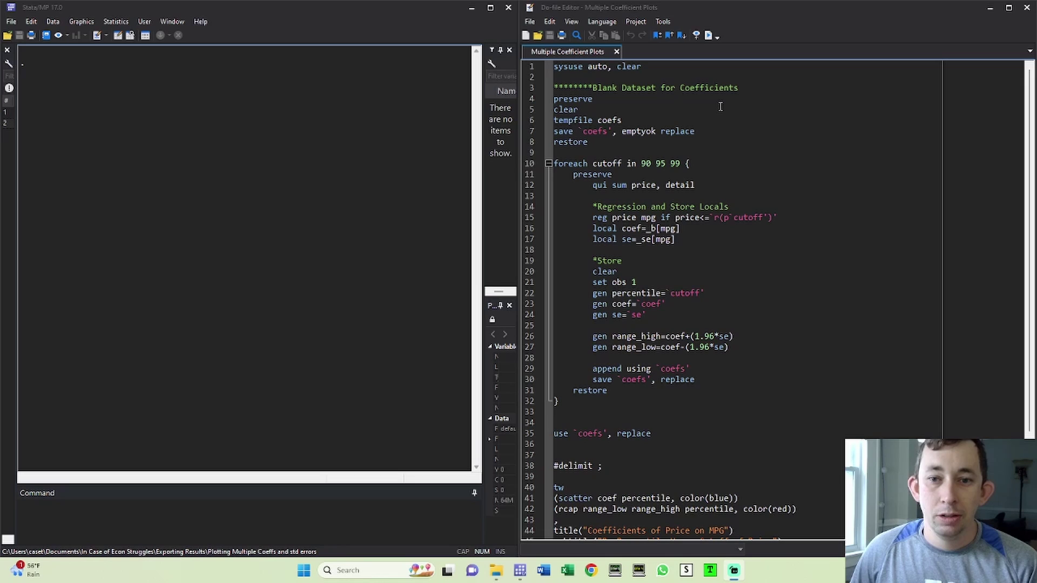
Step: Review the auto dataset load, the price–mpg regression, cutoffs 90, 95, 99, and the tempfile coefs declaration
triple_click(560, 67)
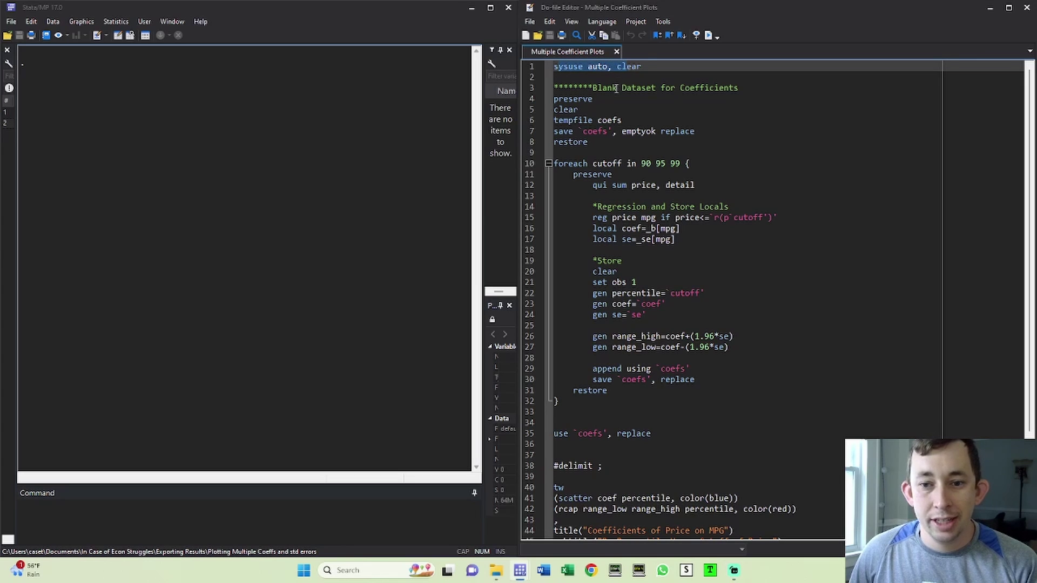
drag(612, 217, 659, 218)
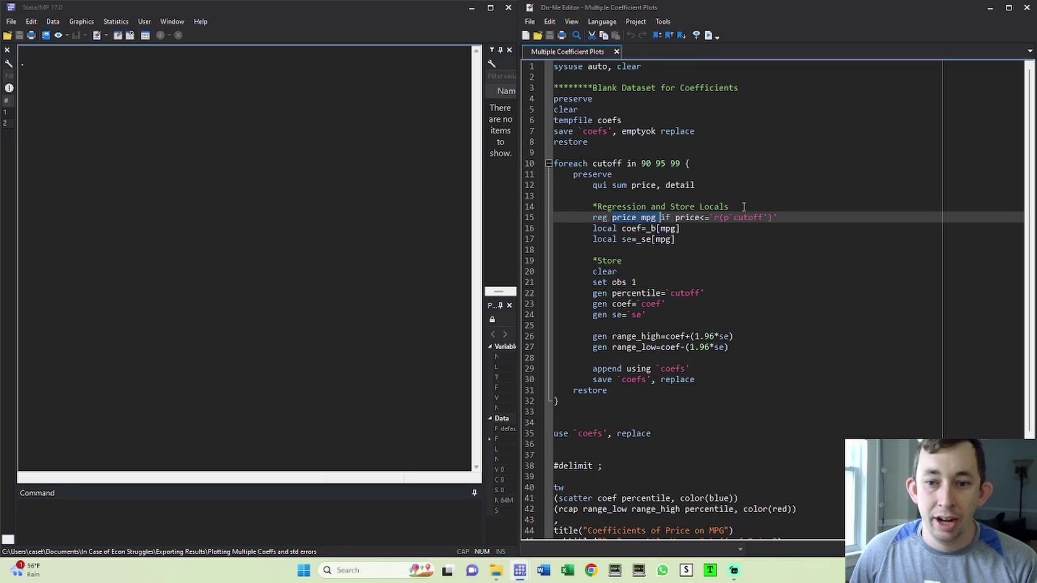
double_click(650, 163)
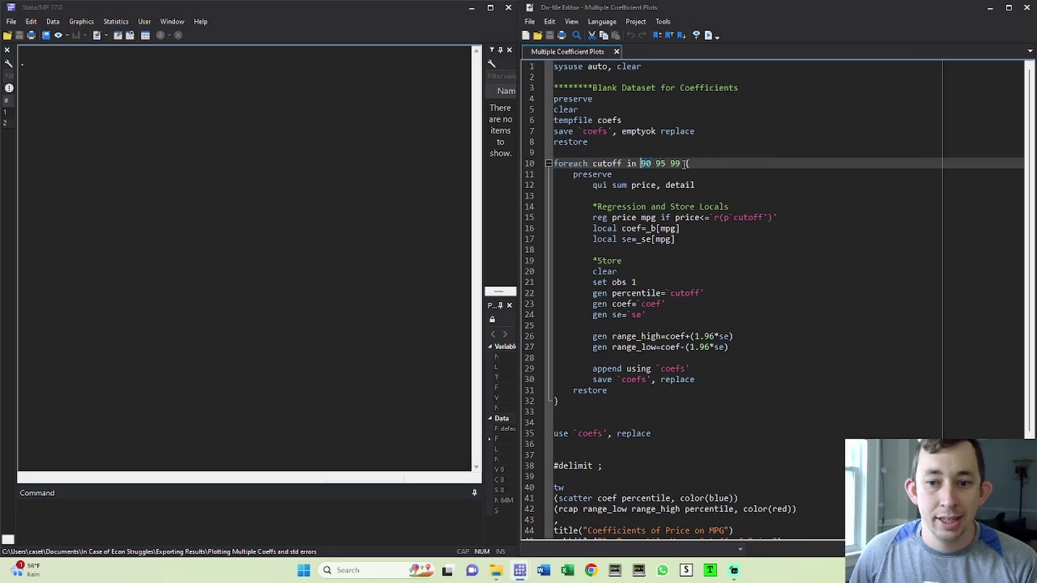
key(Left)
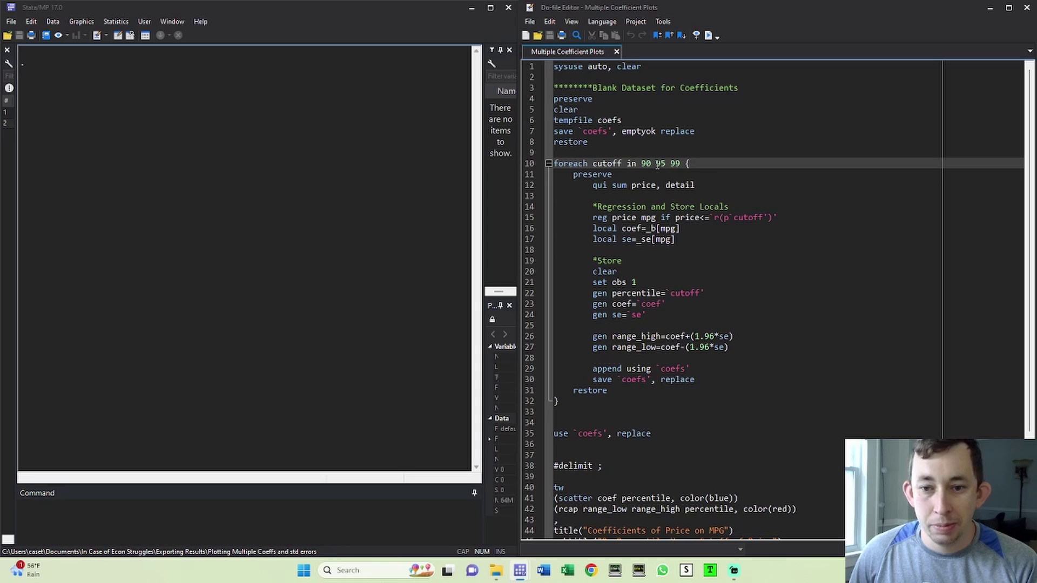
double_click(660, 163)
double_click(675, 163)
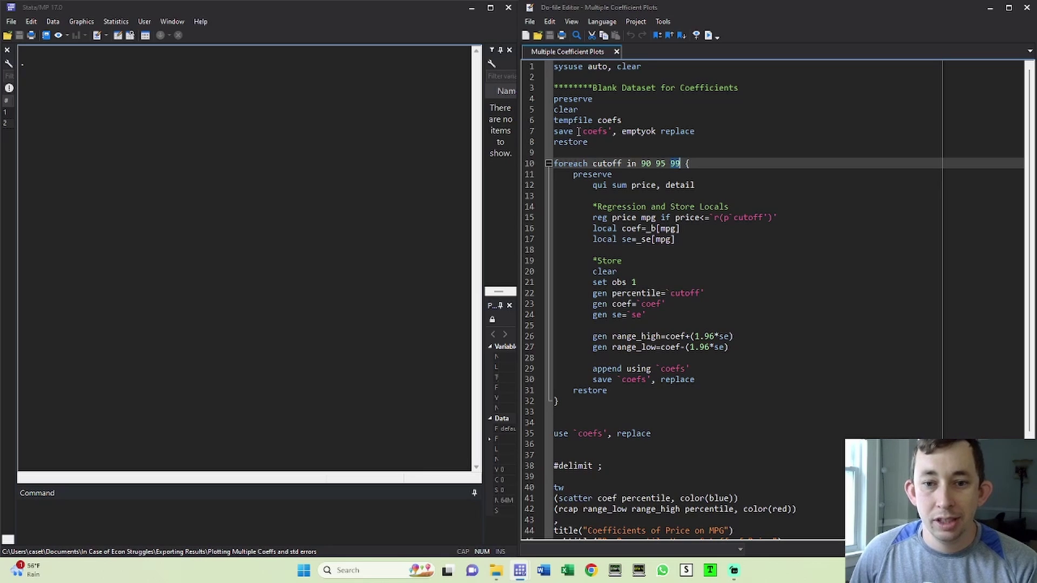
click(528, 122)
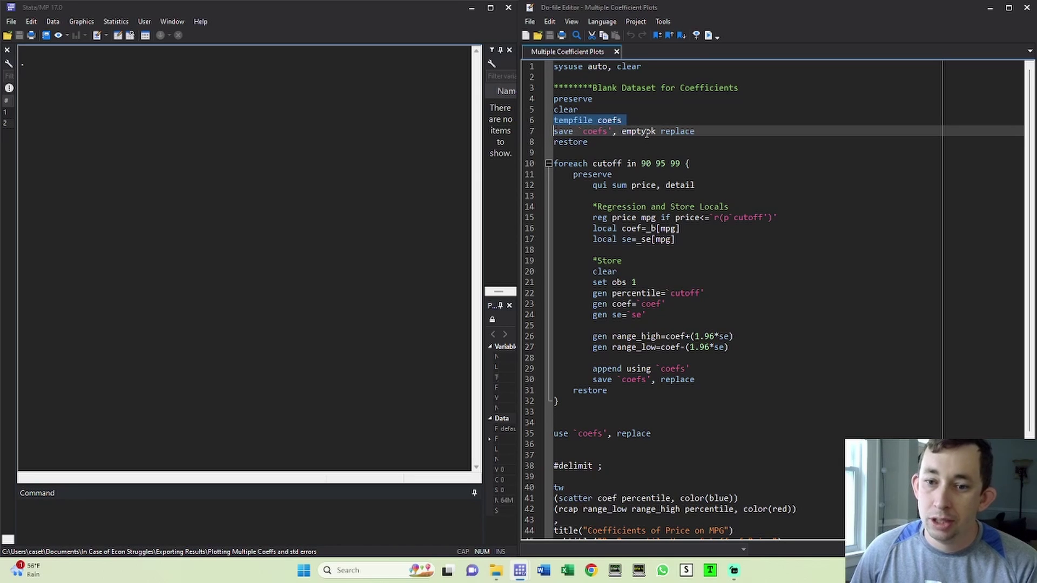
Step: Review the quiet price summary, the stored mpg coefficient, range_high, and the line loading the coefs tempfile
scroll(621, 178, down, 1)
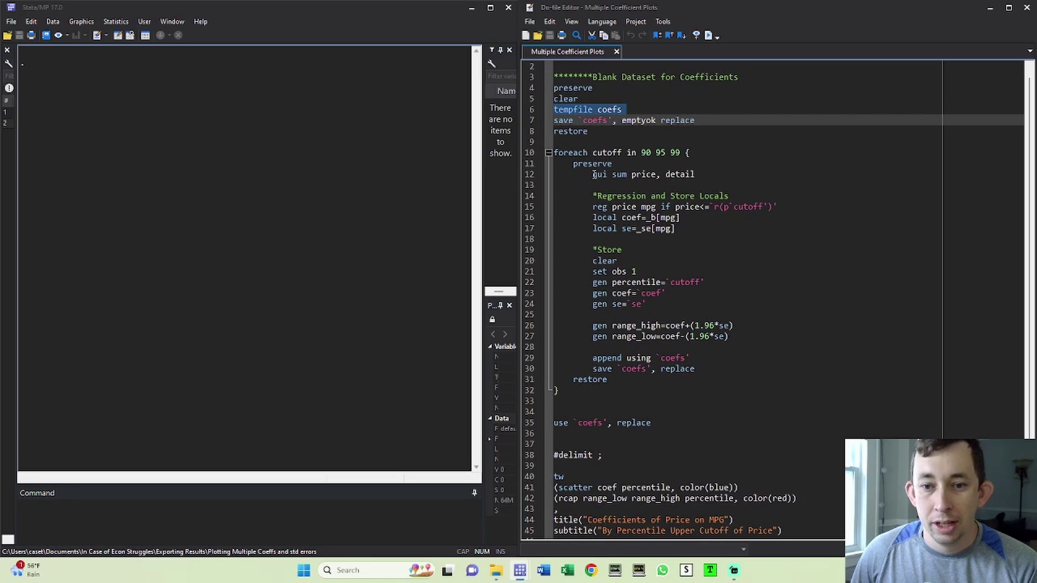
drag(593, 174, 773, 207)
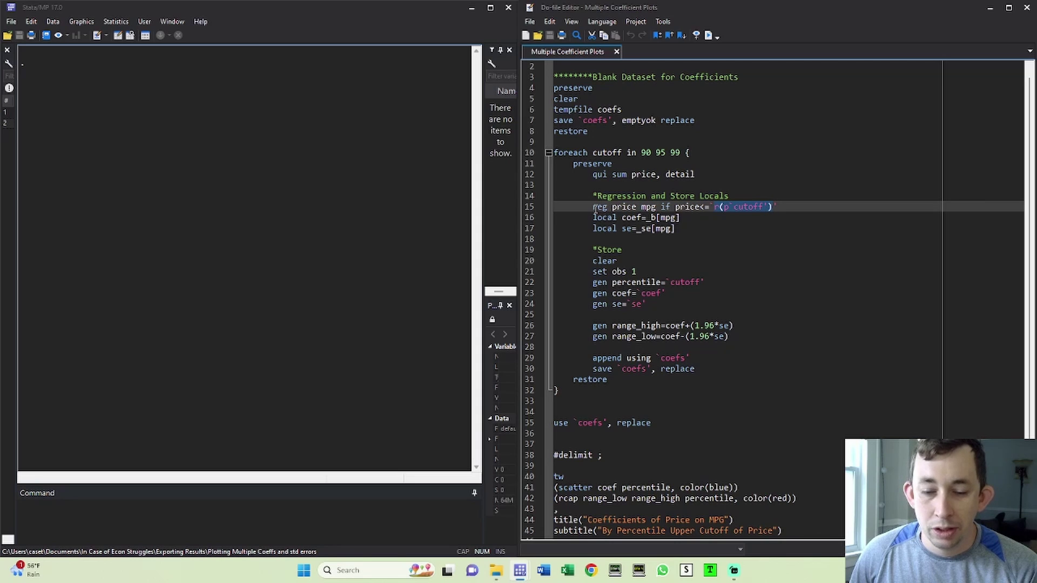
drag(643, 217, 677, 228)
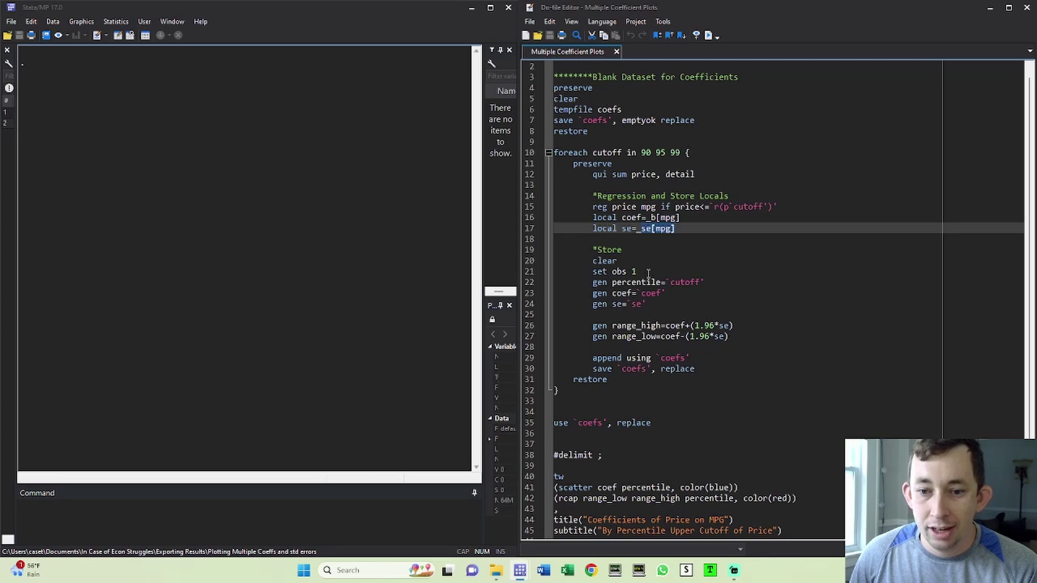
scroll(607, 240, down, 1)
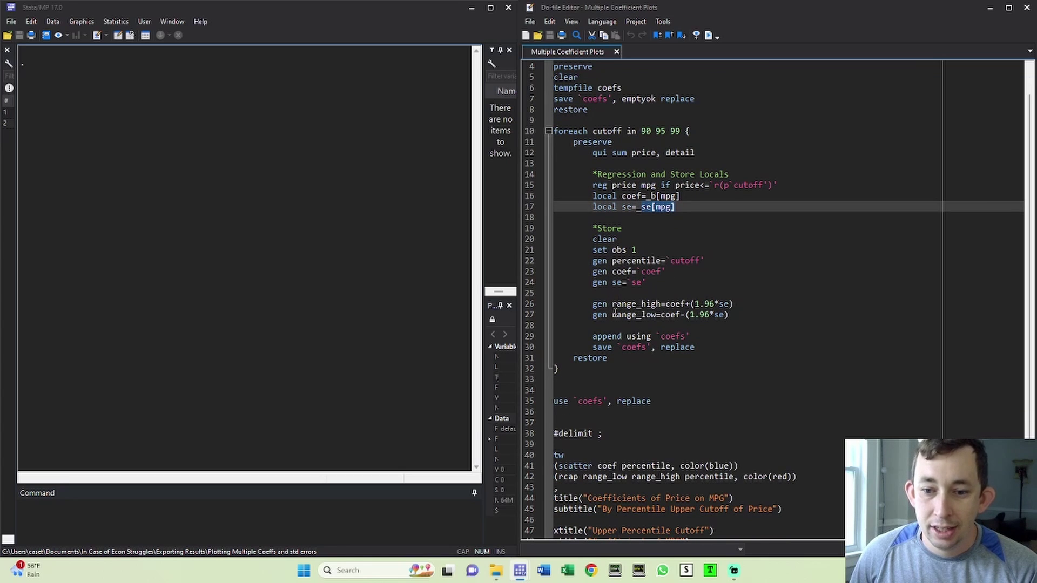
drag(613, 304, 656, 314)
scroll(656, 314, down, 1)
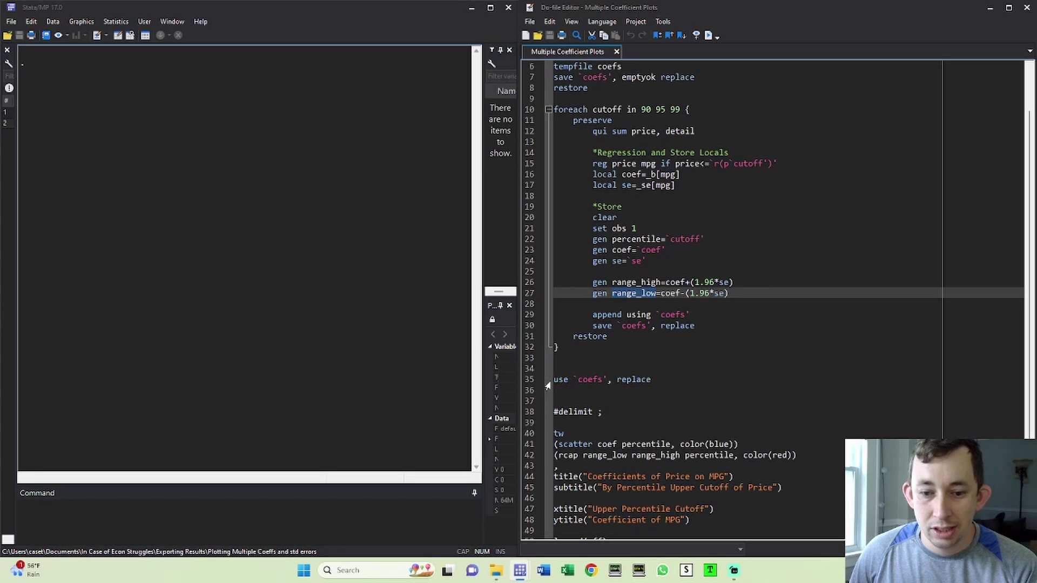
drag(554, 379, 616, 379)
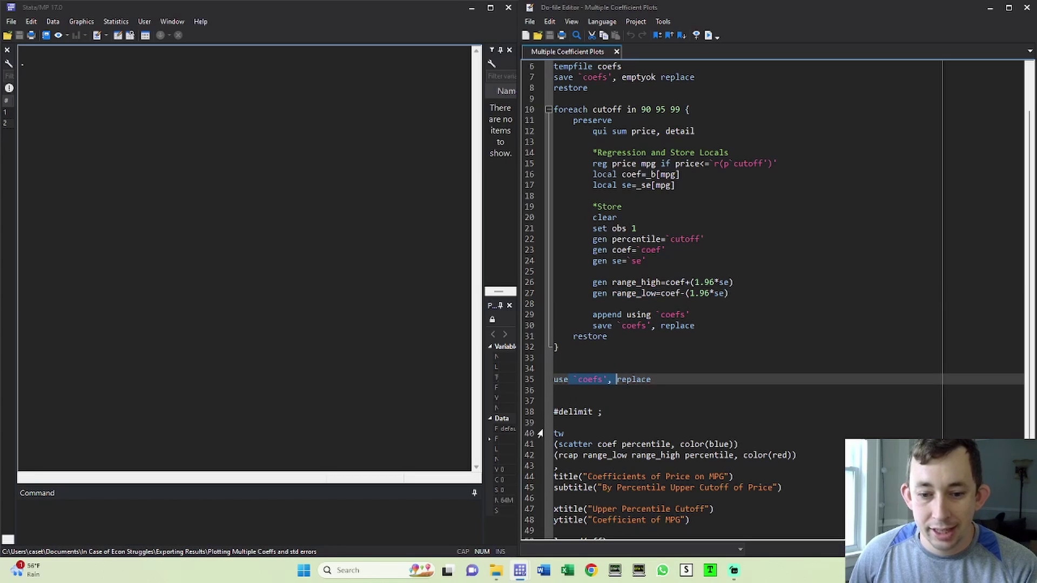
Step: Run the entire do-file with Ctrl+D to draw the coefficient graph with confidence-interval caps
click(610, 403)
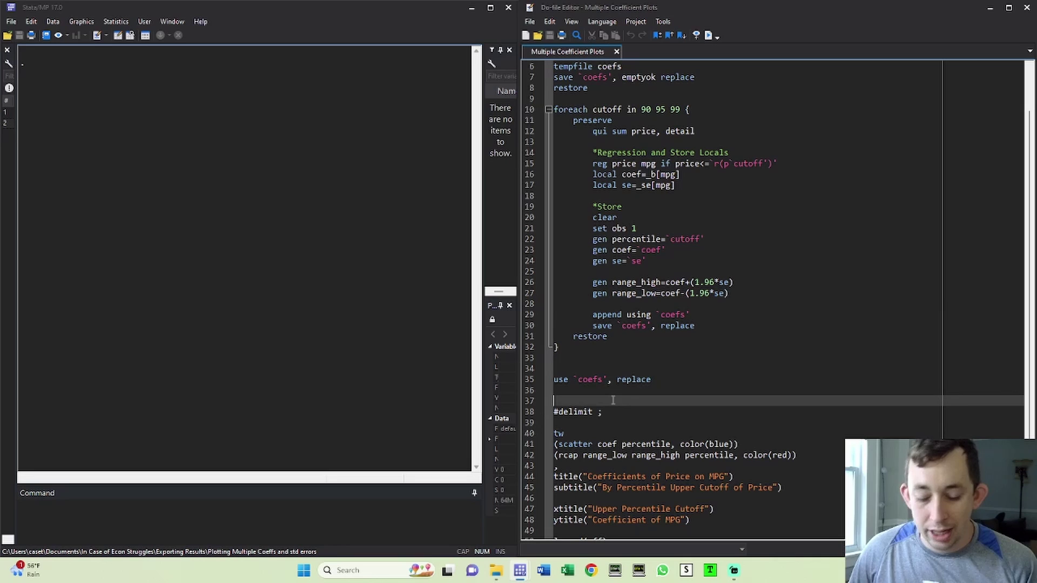
key(ctrl+a)
key(ctrl+d)
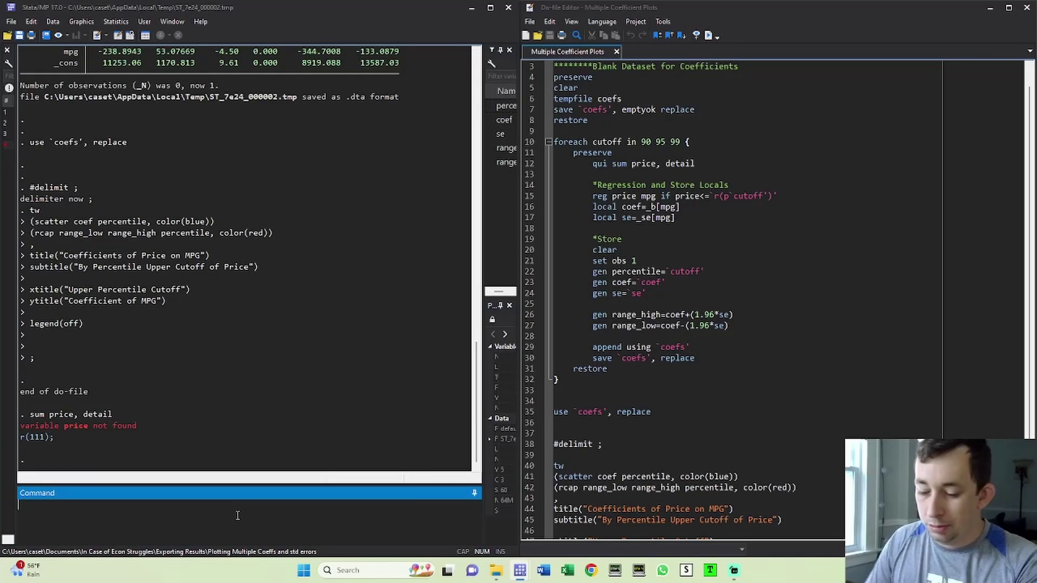
Step: Reload the auto dataset, then run sum price and sum price, detail
text(sysuse )
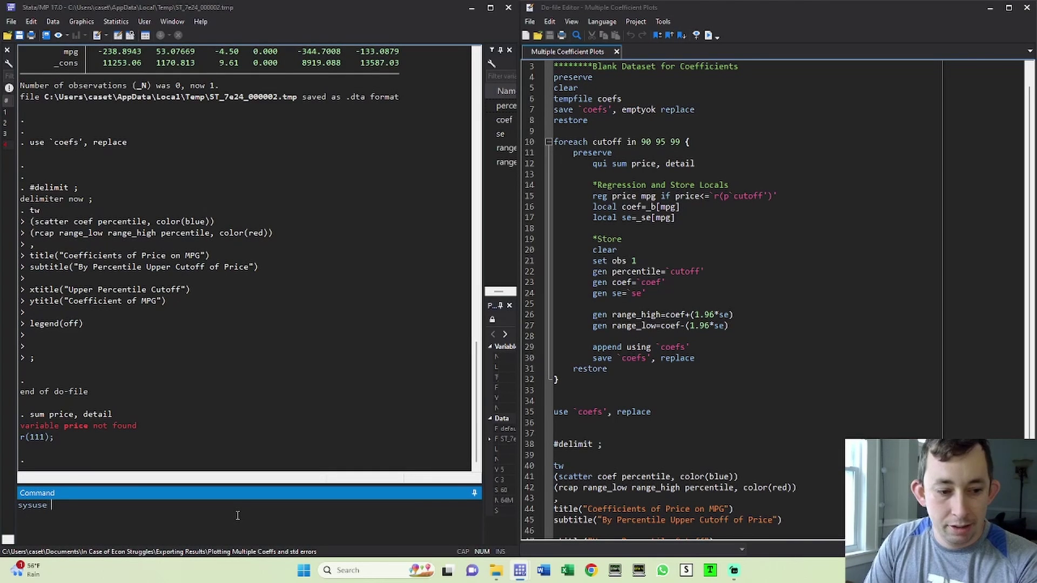
text(auto, clear)
key(Return)
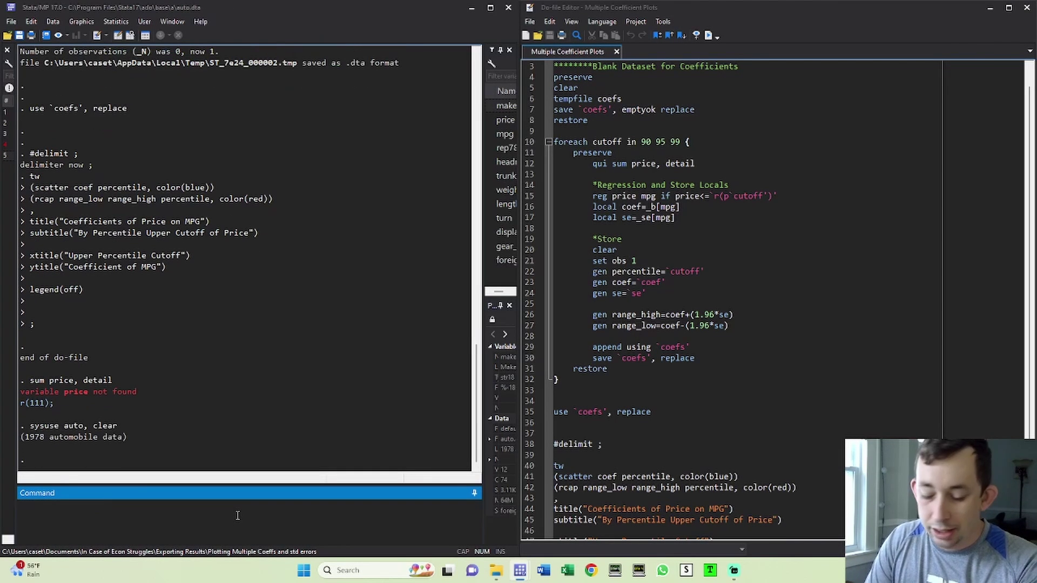
text(sum pr)
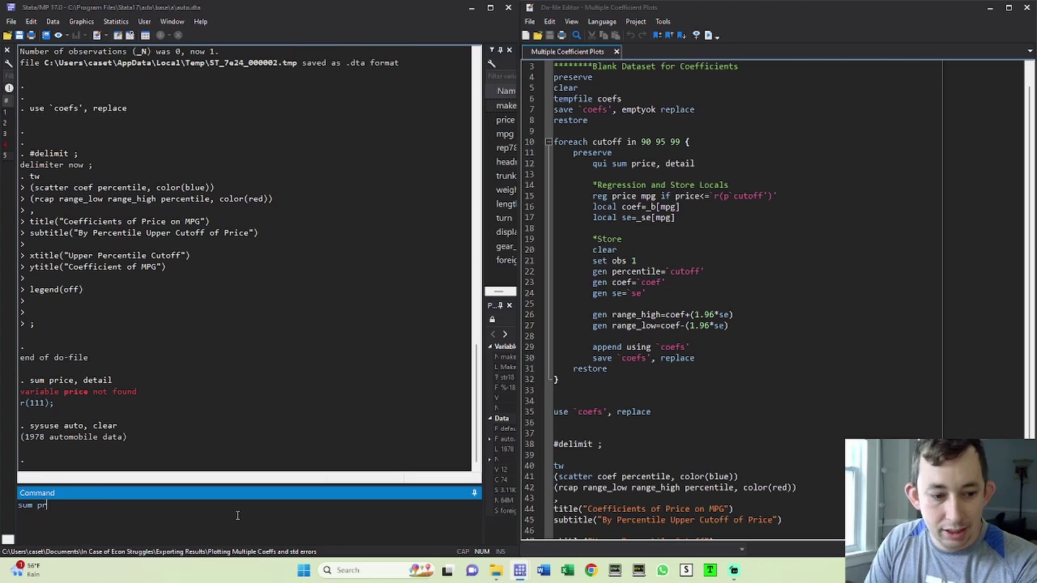
text(ice)
key(Return)
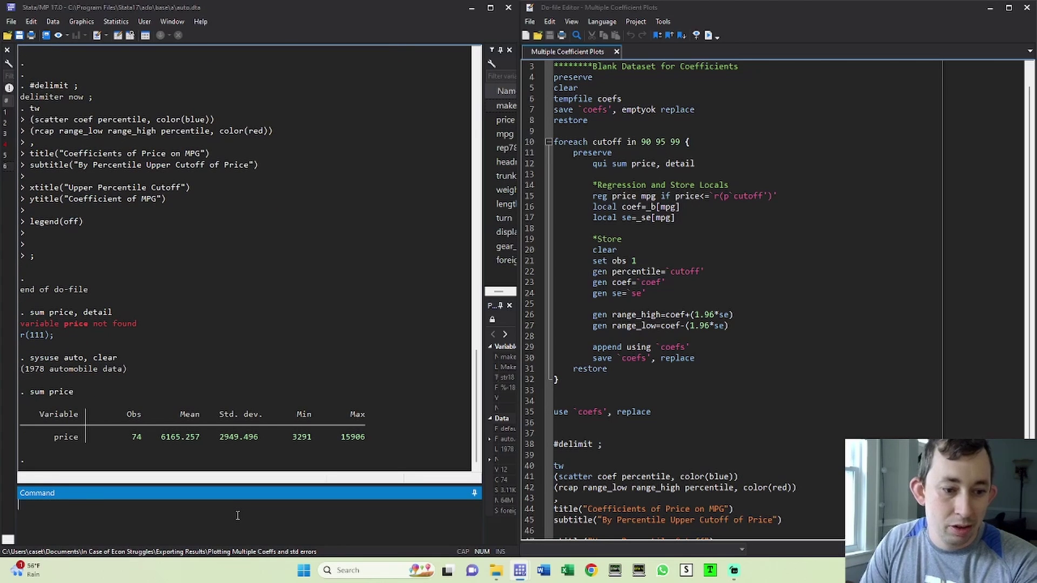
text(sum )
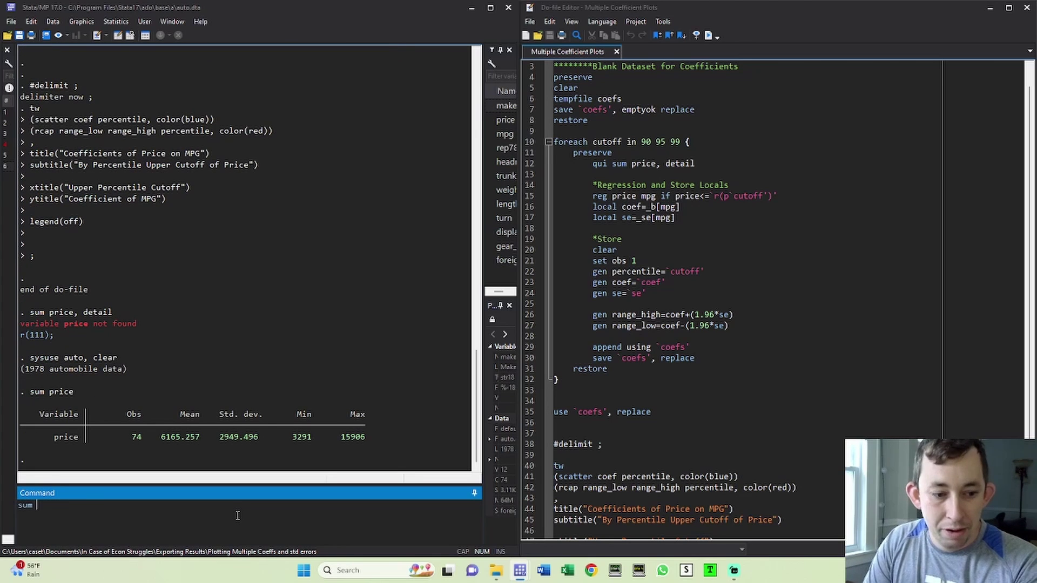
text(price, detail)
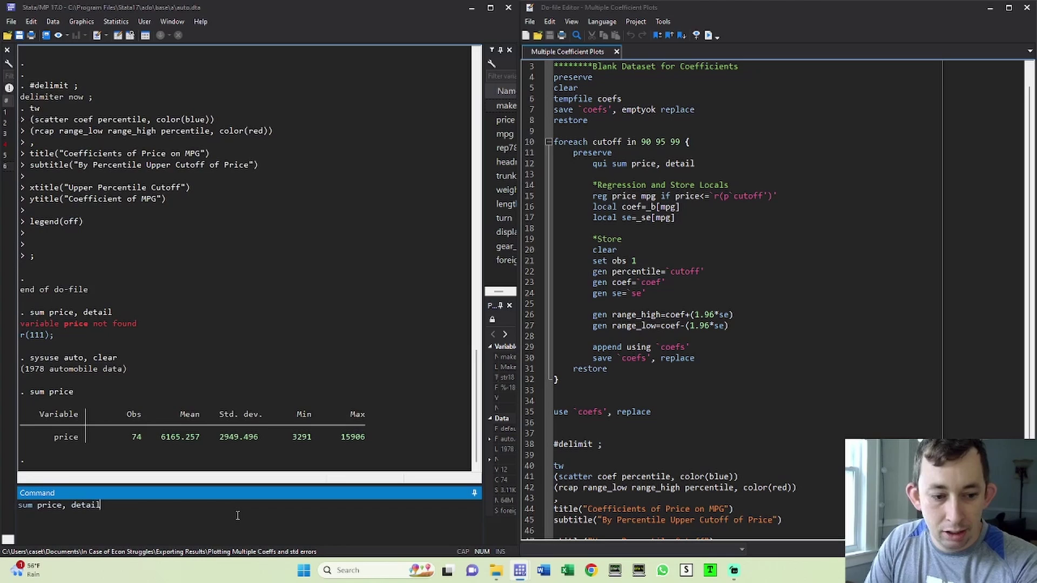
key(Return)
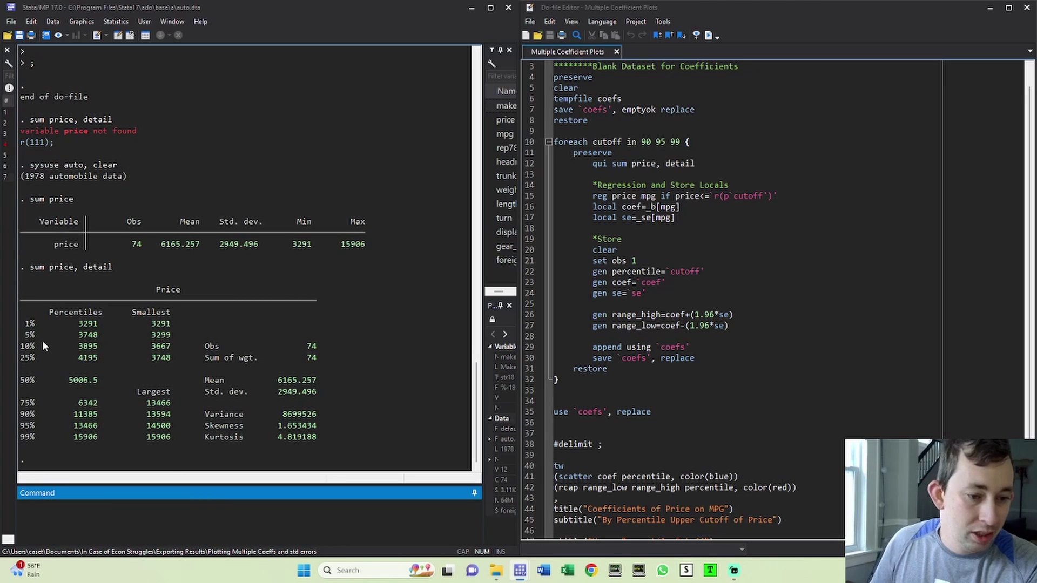
Step: Run return list and mark the stored r(p1)–r(p99) percentiles and the cutoff reference on line 15
text(ret)
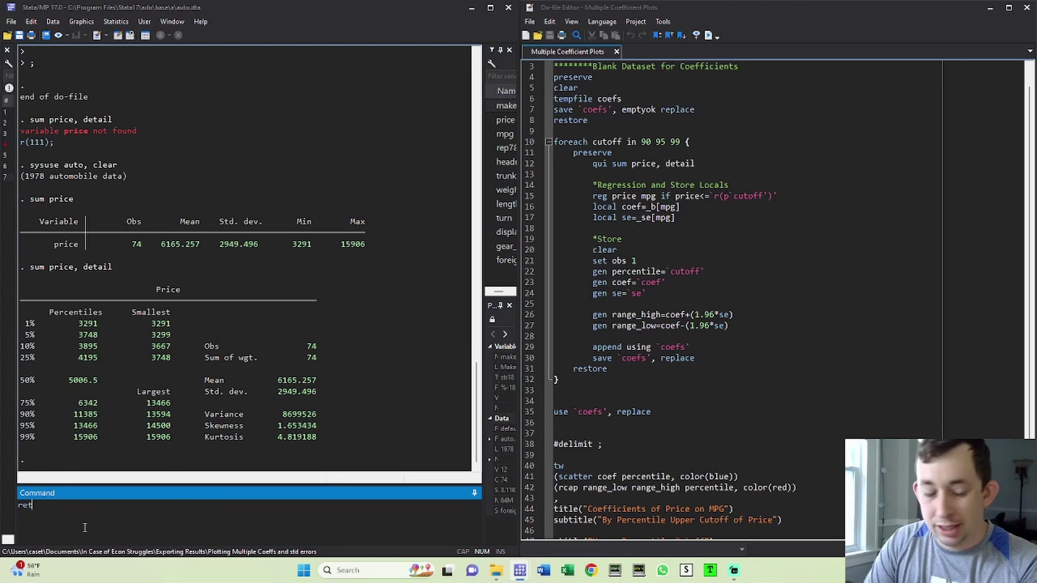
text(urn list)
key(Return)
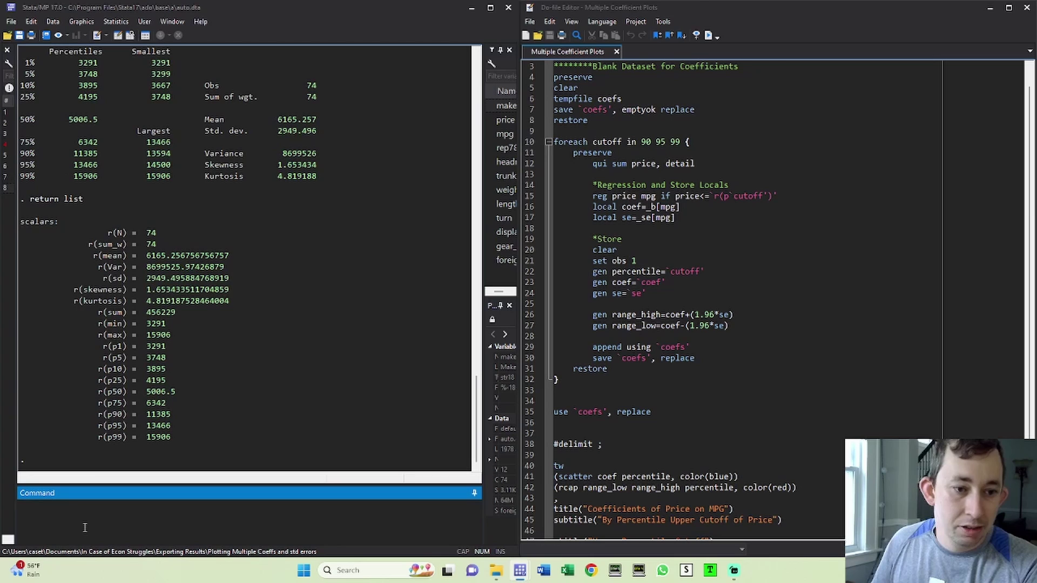
drag(100, 346, 175, 441)
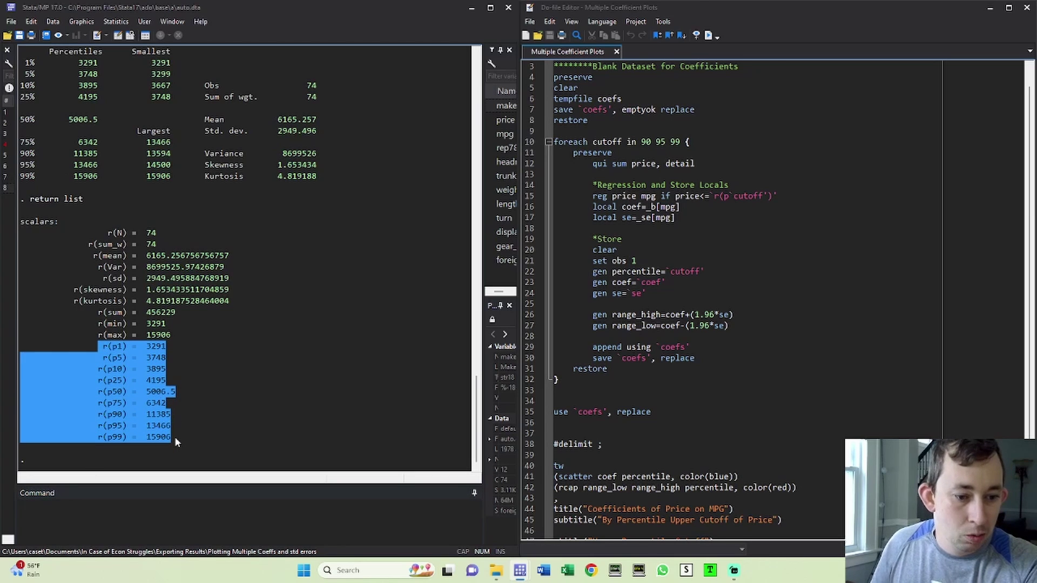
scroll(728, 227, down, 1)
drag(776, 185, 712, 184)
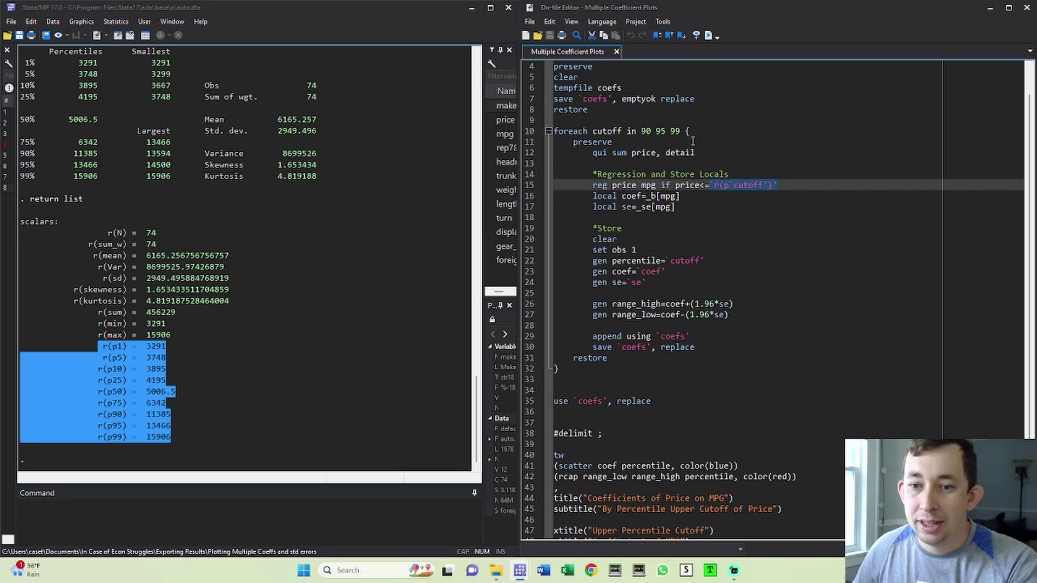
Step: Review the foreach loop spanning lines 10–33 in the Do-file Editor
click(718, 187)
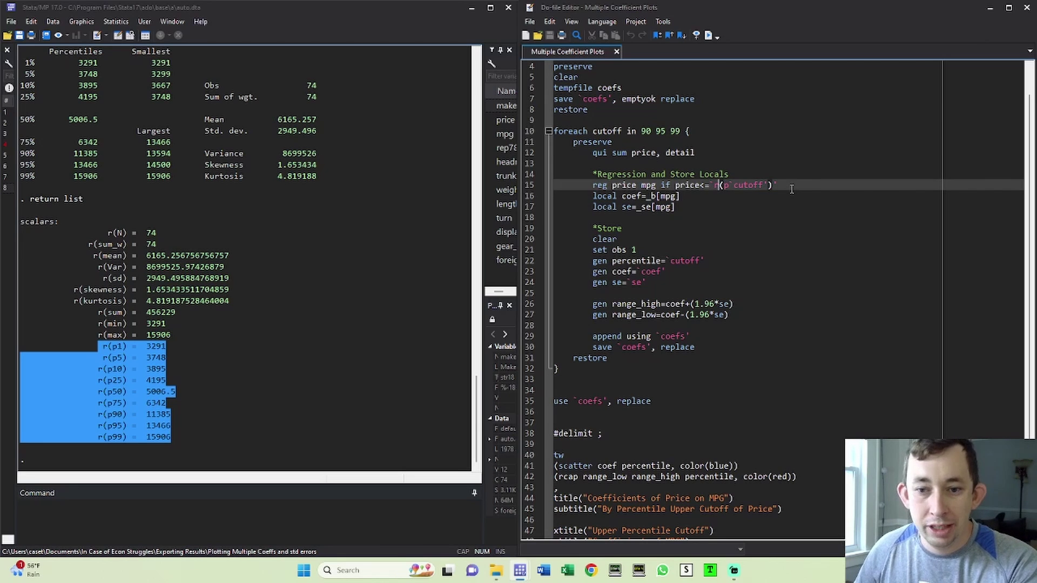
drag(527, 132, 614, 378)
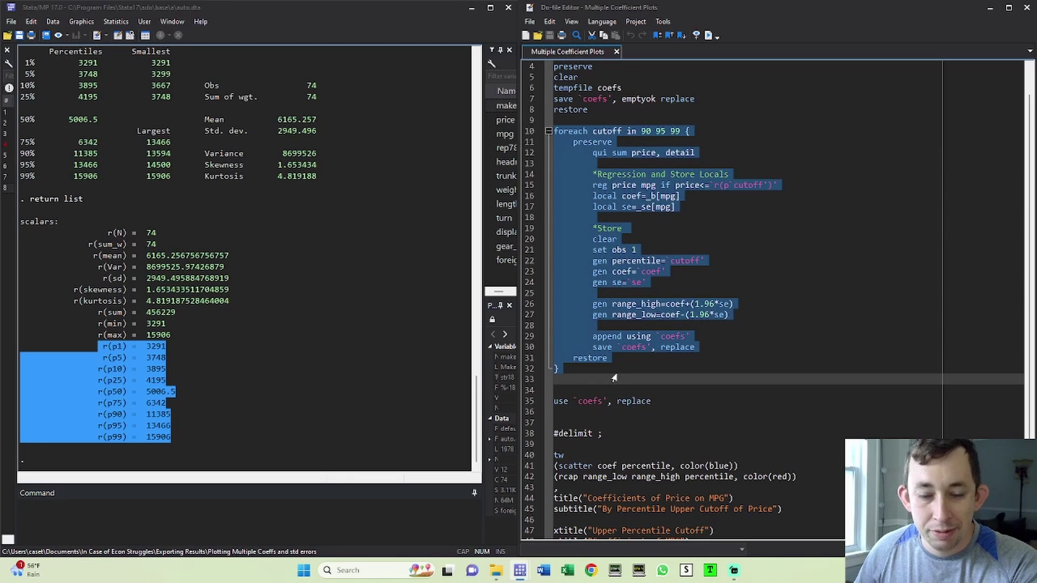
click(621, 116)
scroll(621, 116, up, 1)
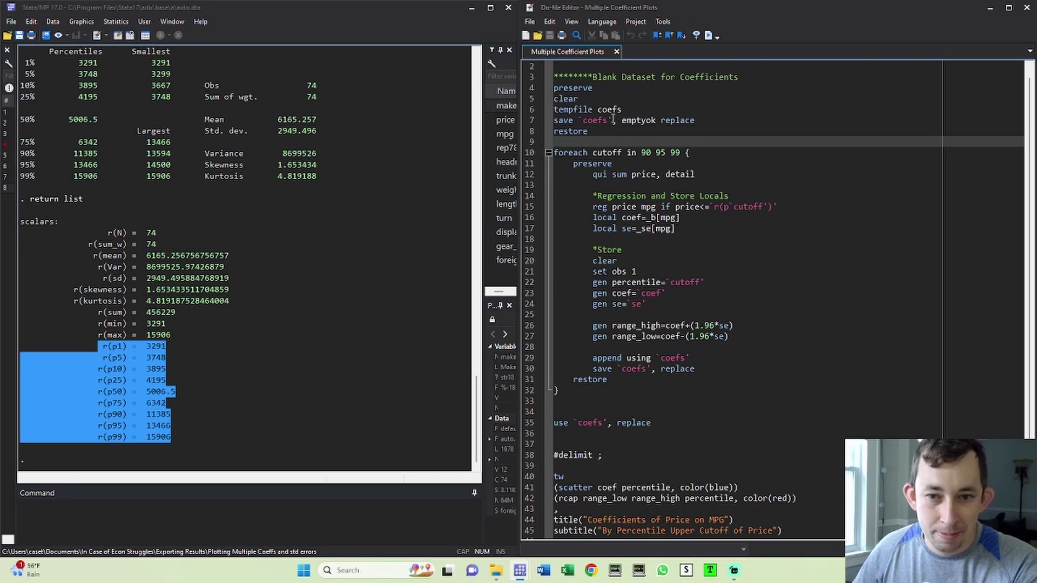
Step: Check the tempfile coefs line and its save reference, then select line 35, use `coefs', replace
click(529, 110)
mouse_move(579, 120)
mouse_down()
mouse_move(613, 122)
mouse_move(585, 118)
mouse_up()
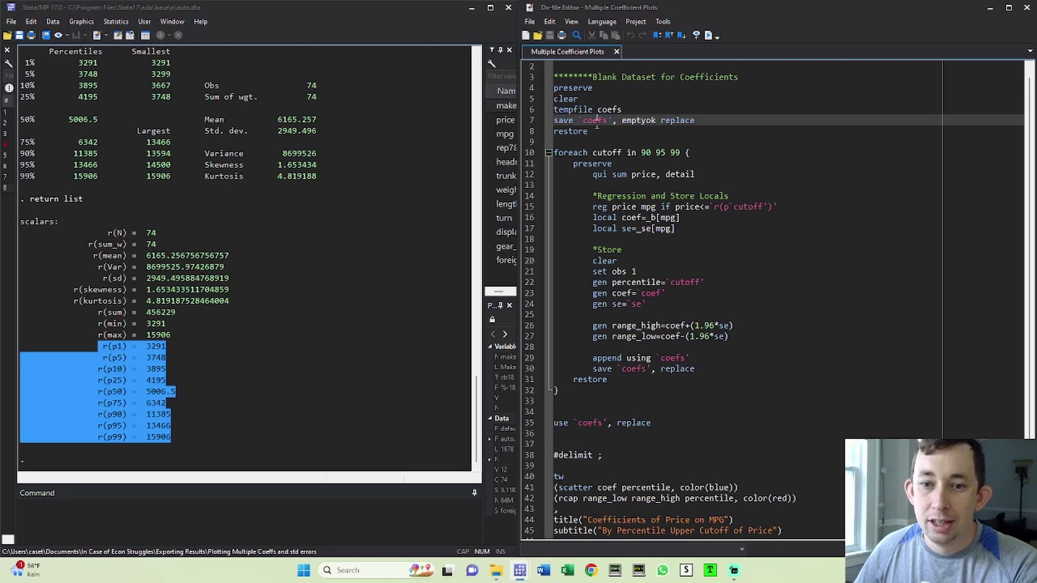
click(529, 423)
key(ctrl+d)
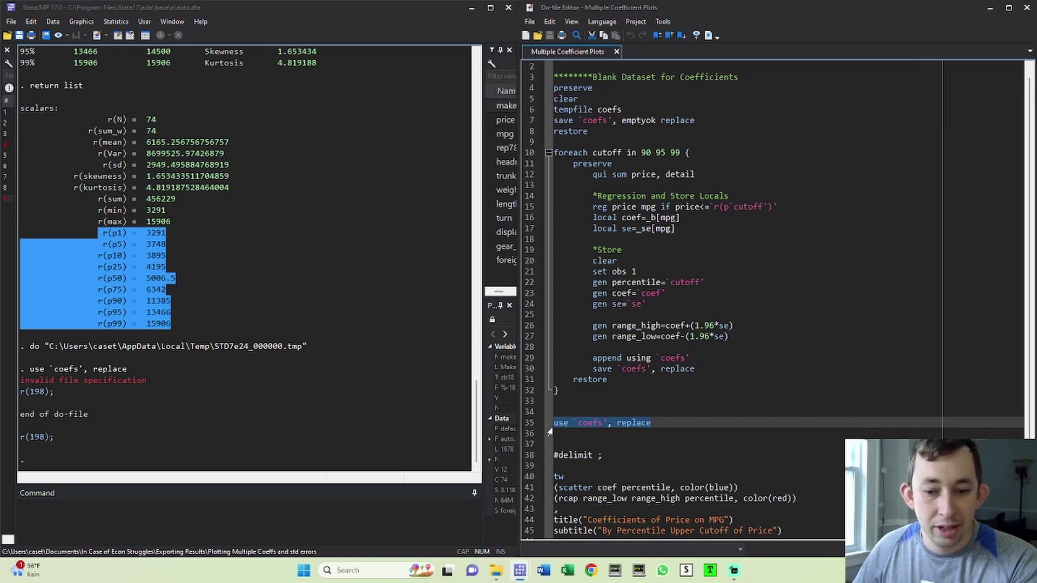
click(605, 424)
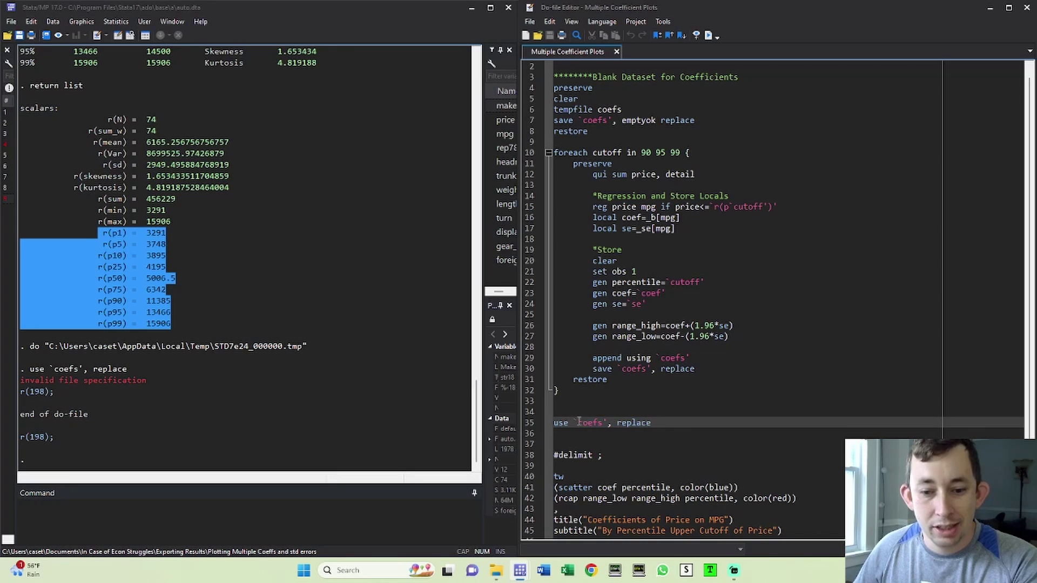
drag(574, 424, 603, 423)
click(577, 424)
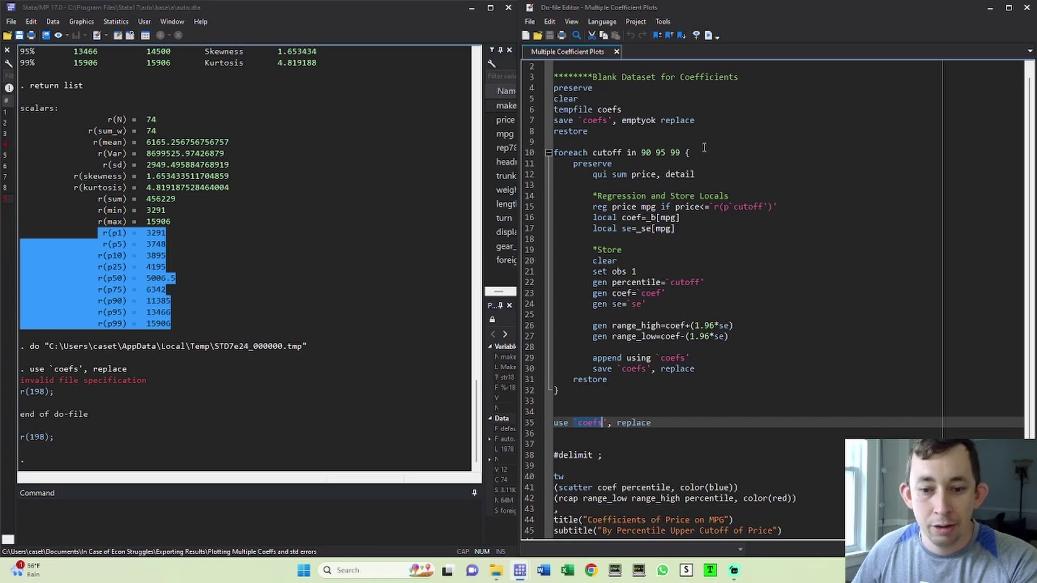
click(658, 424)
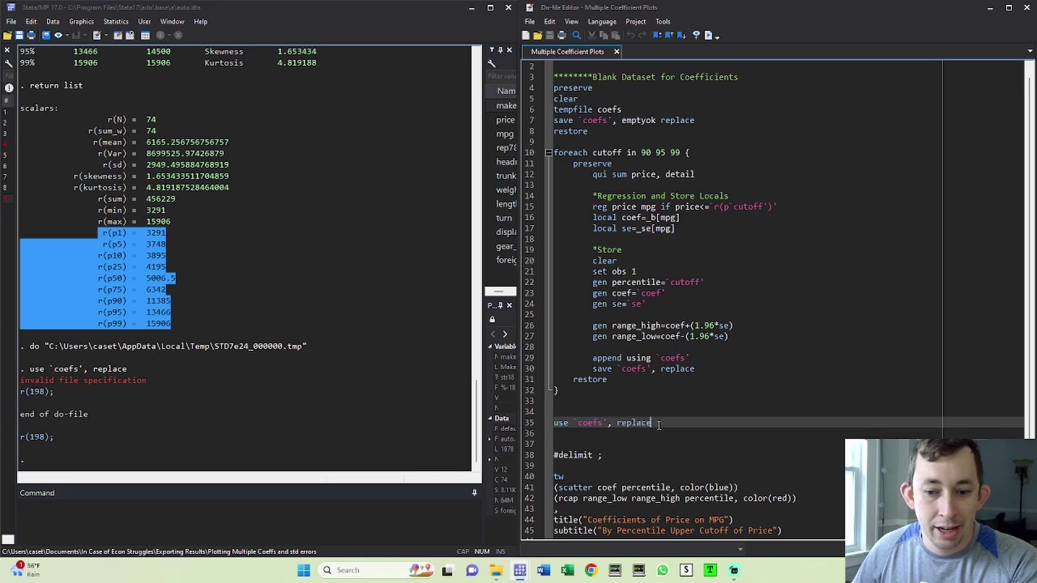